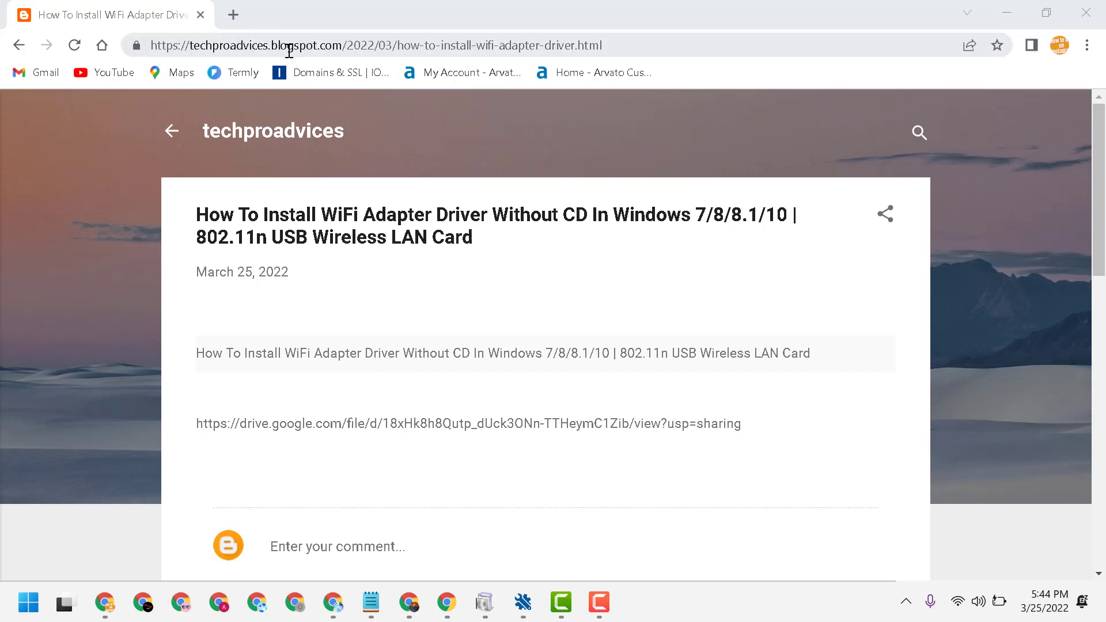
scroll(366, 216, "down", 1)
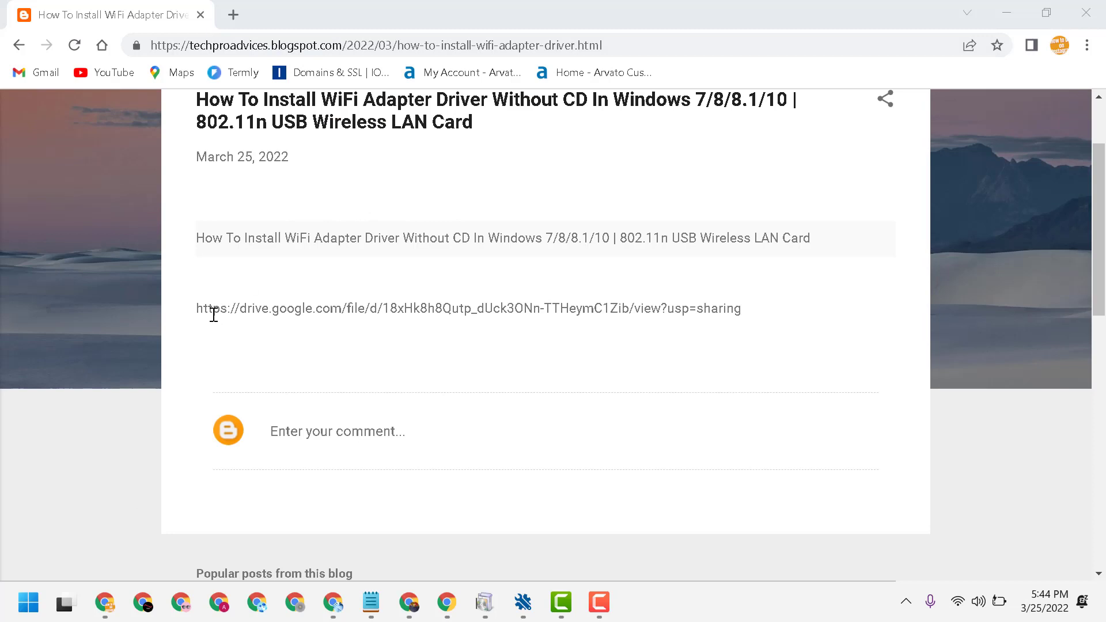
Select the drive.google.com link text in the techproadvices post.
left_click_drag(197, 309, 745, 308)
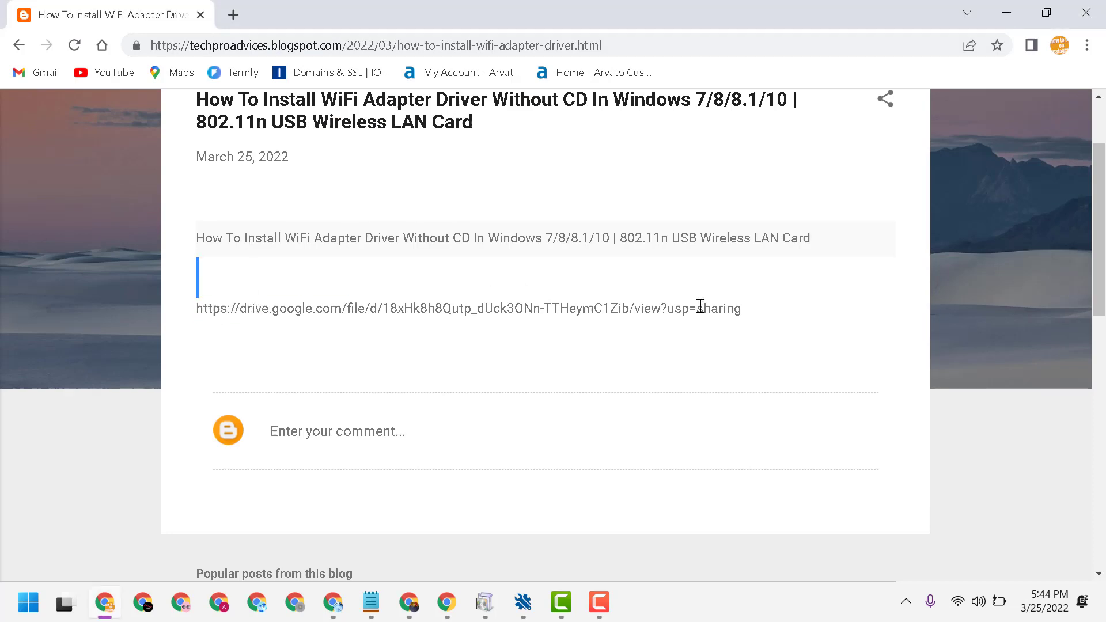
From the Drive link's WIFI_DRIVER_WINDOWS folder, download WIFI_ADAPTER_DRIVER.rar anyway and open it.
right_click(730, 312)
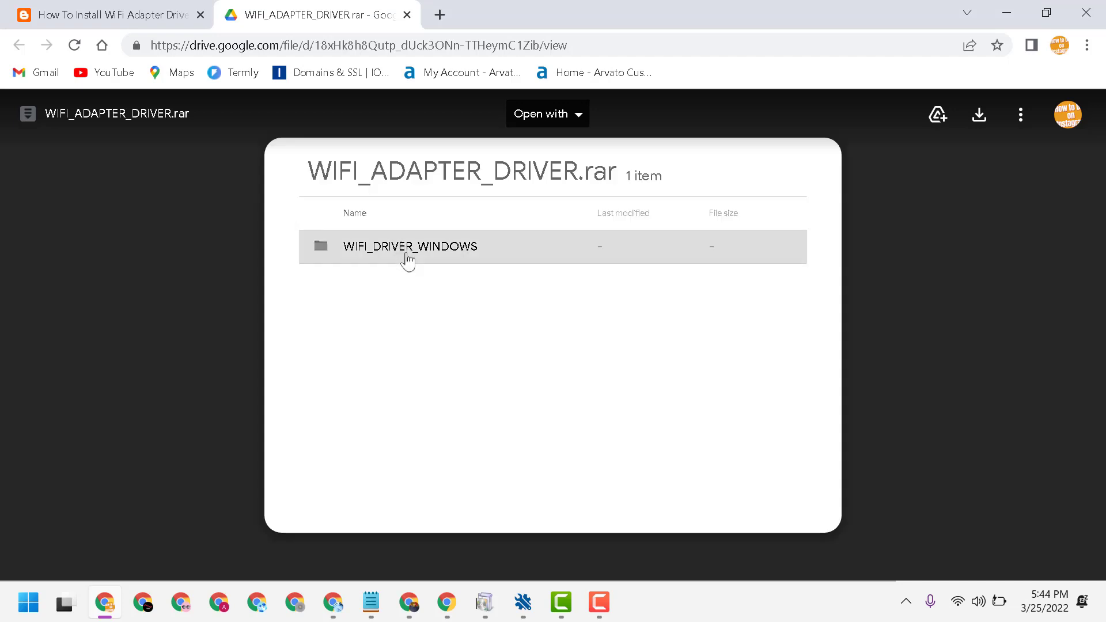
double_click(406, 246)
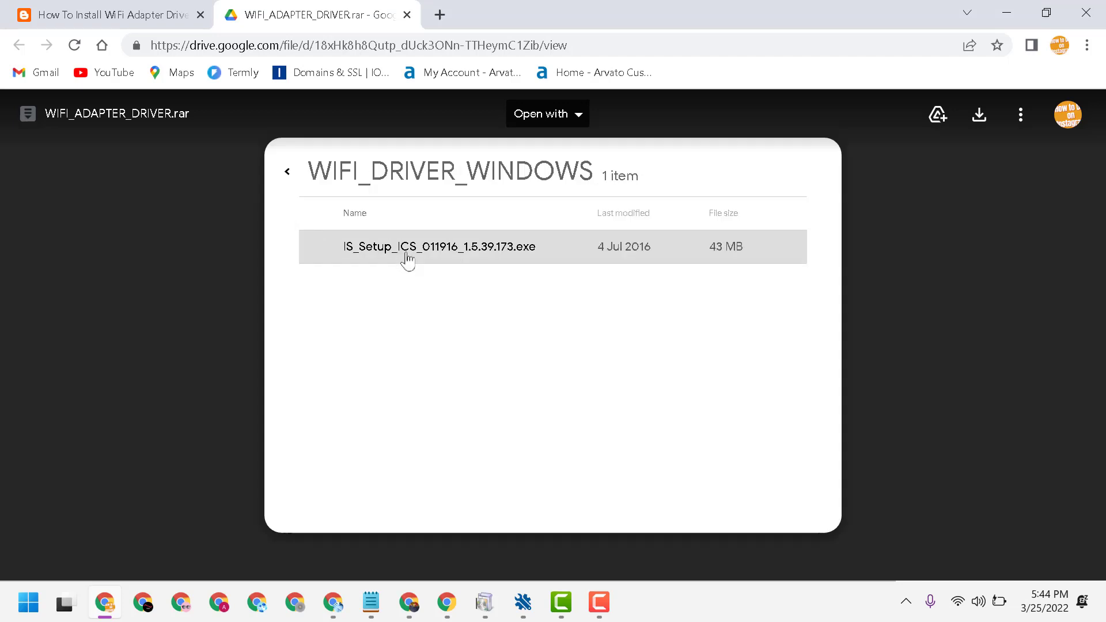
left_click(489, 258)
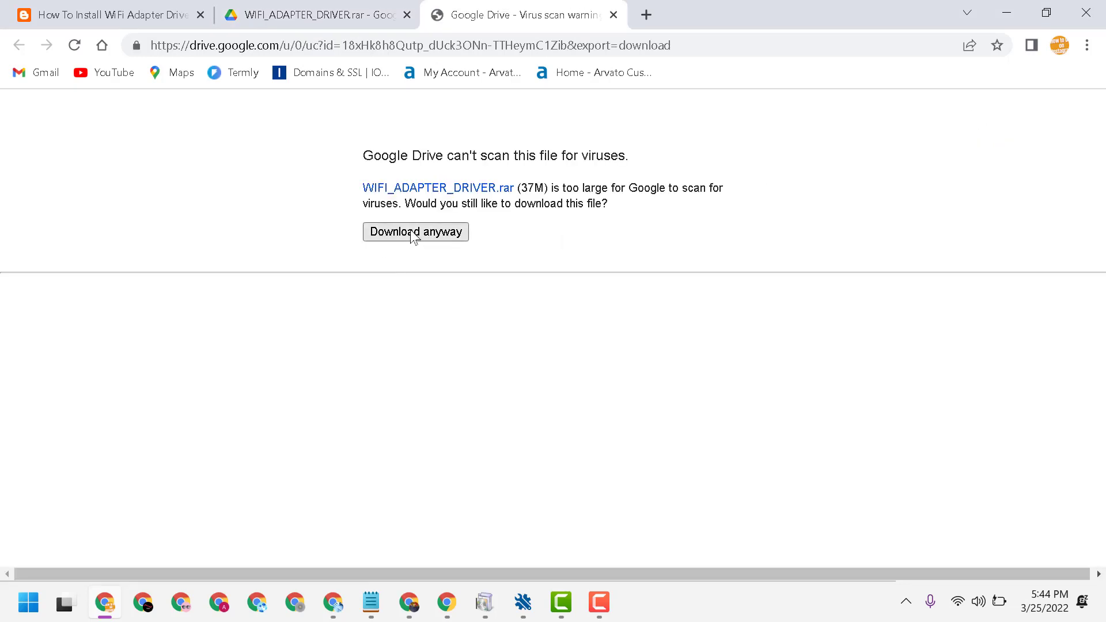
left_click(413, 237)
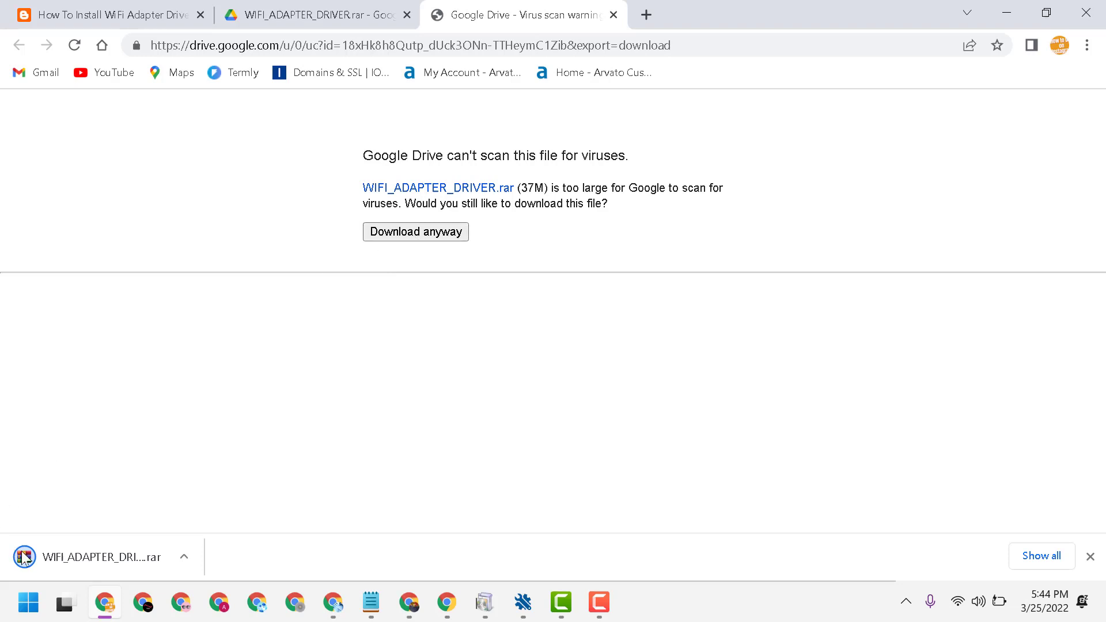
left_click(82, 560)
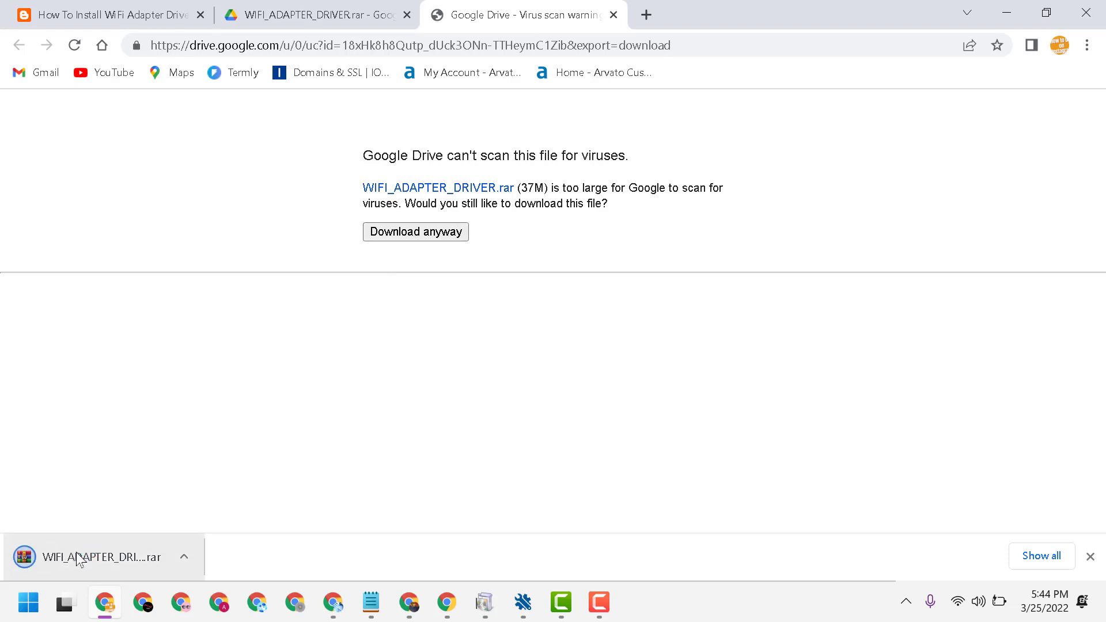
Extract IS_Setup_ICS_011916_1.5.39.173.exe from WIFI_DRIVER_WINDOWS to the desktop, then minimize WinRAR.
left_click(268, 232)
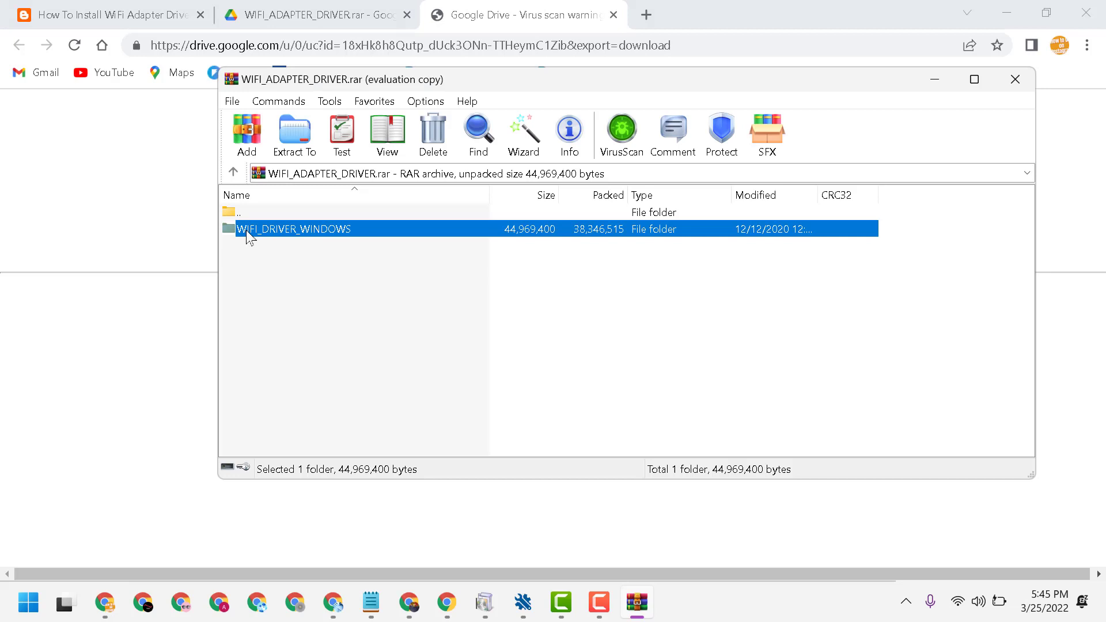
double_click(228, 231)
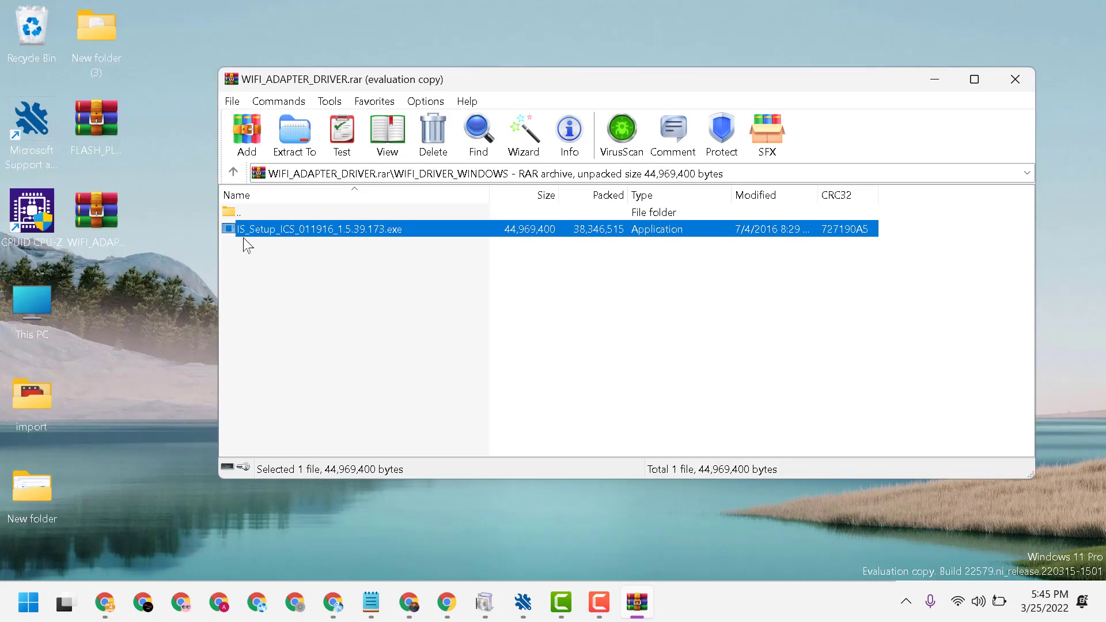
left_click_drag(241, 233, 146, 349)
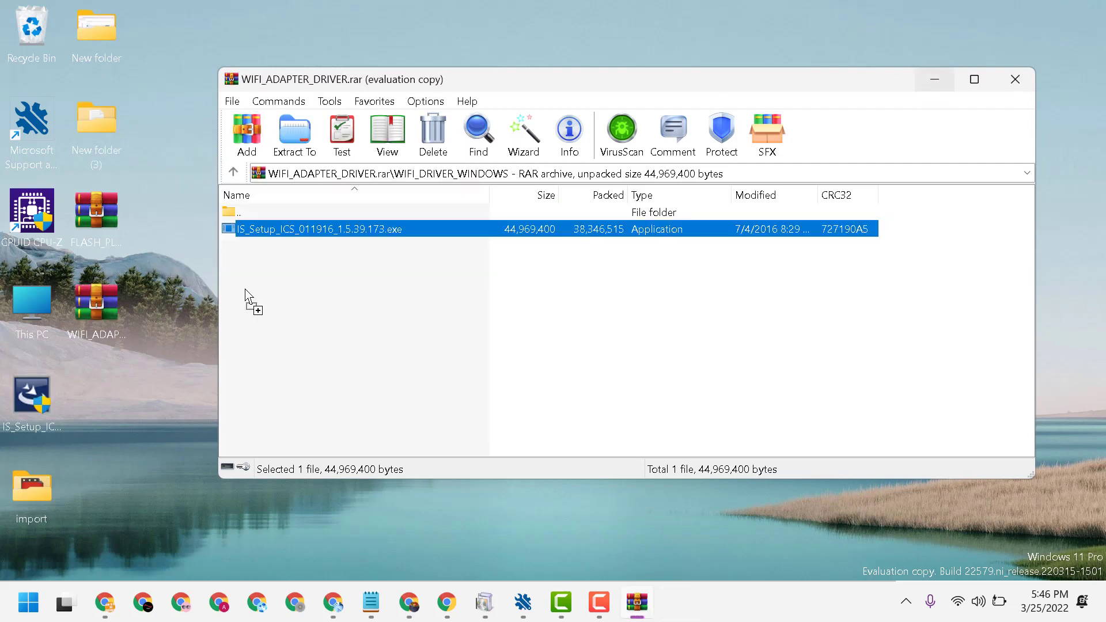
left_click(936, 79)
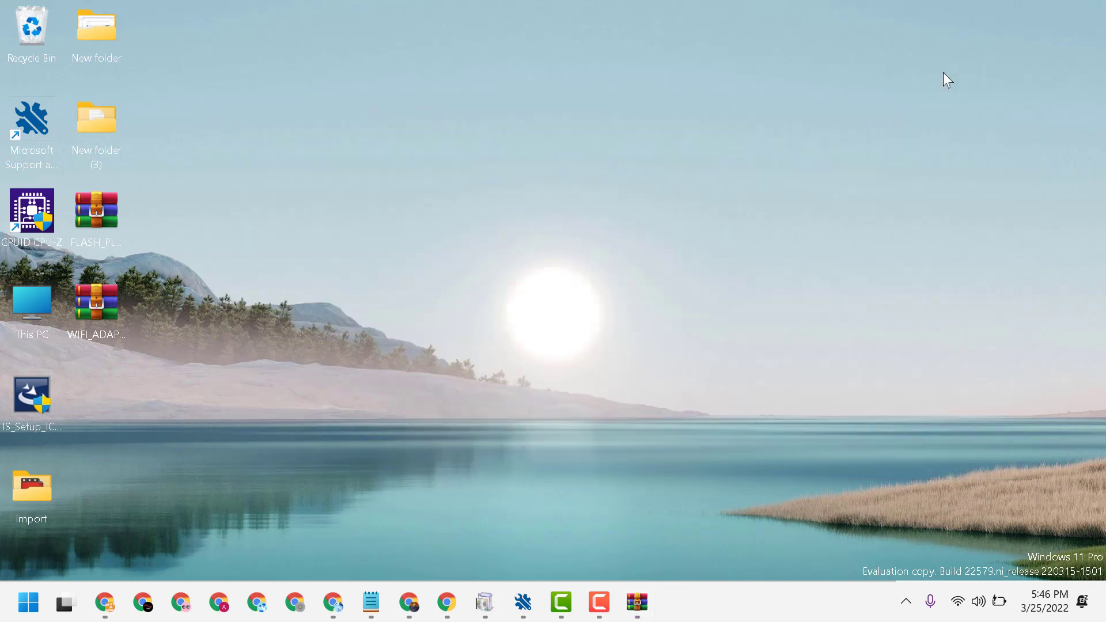
Run the IS_Setup_ICS desktop installer as administrator to start the Mediatek wizard.
right_click(34, 413)
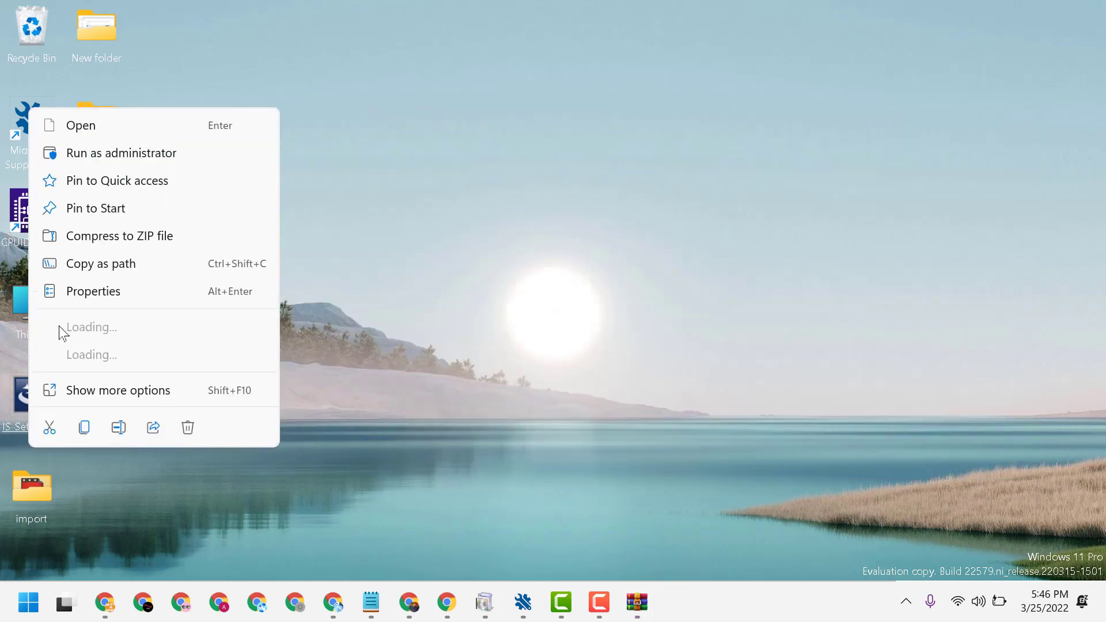
left_click(108, 156)
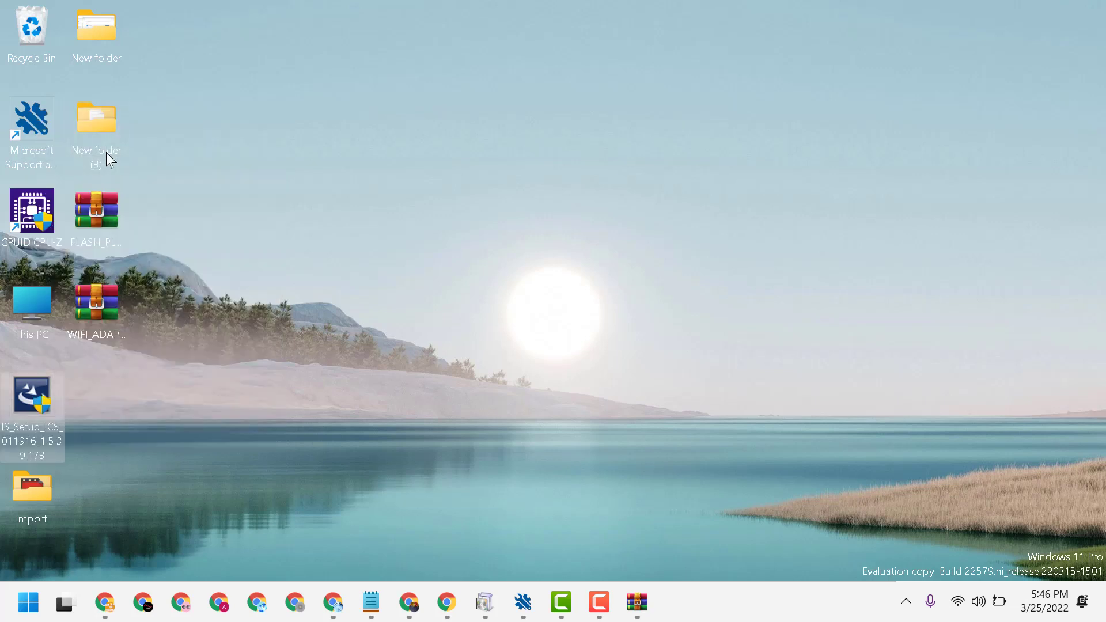
double_click(39, 390)
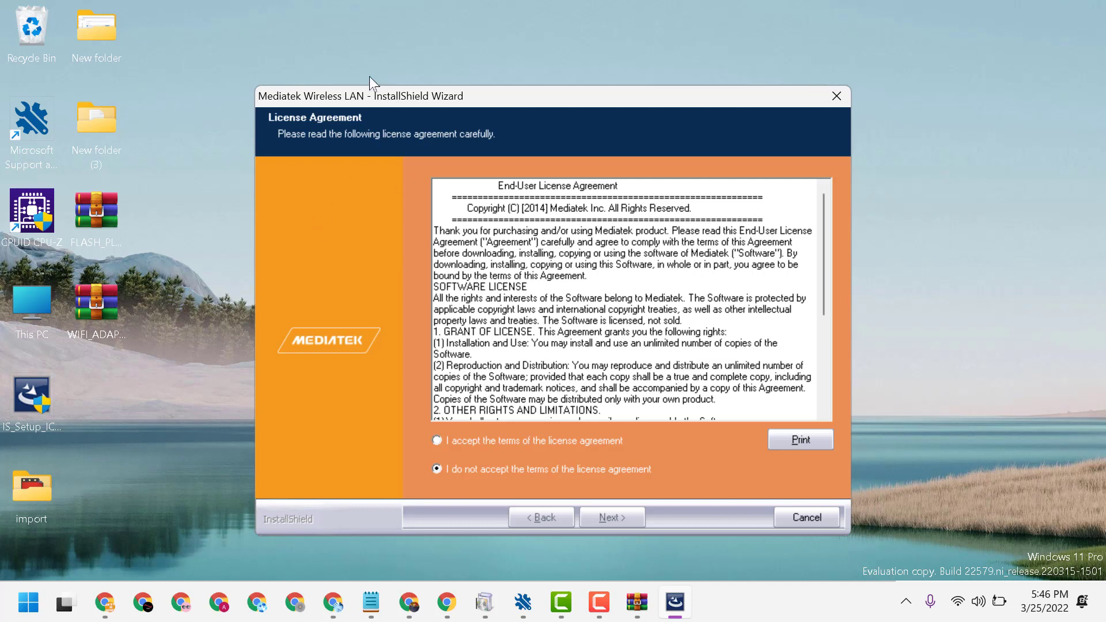
Accept the licence and install the driver with Mediatek WLAN Utility.
left_click(437, 440)
left_click(611, 517)
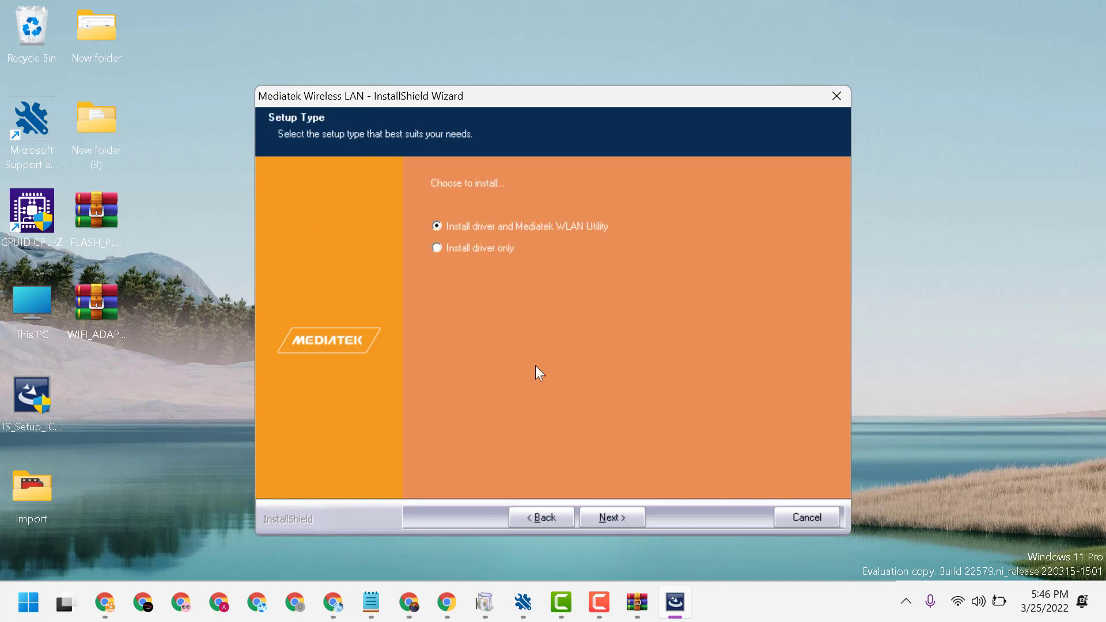
left_click(611, 518)
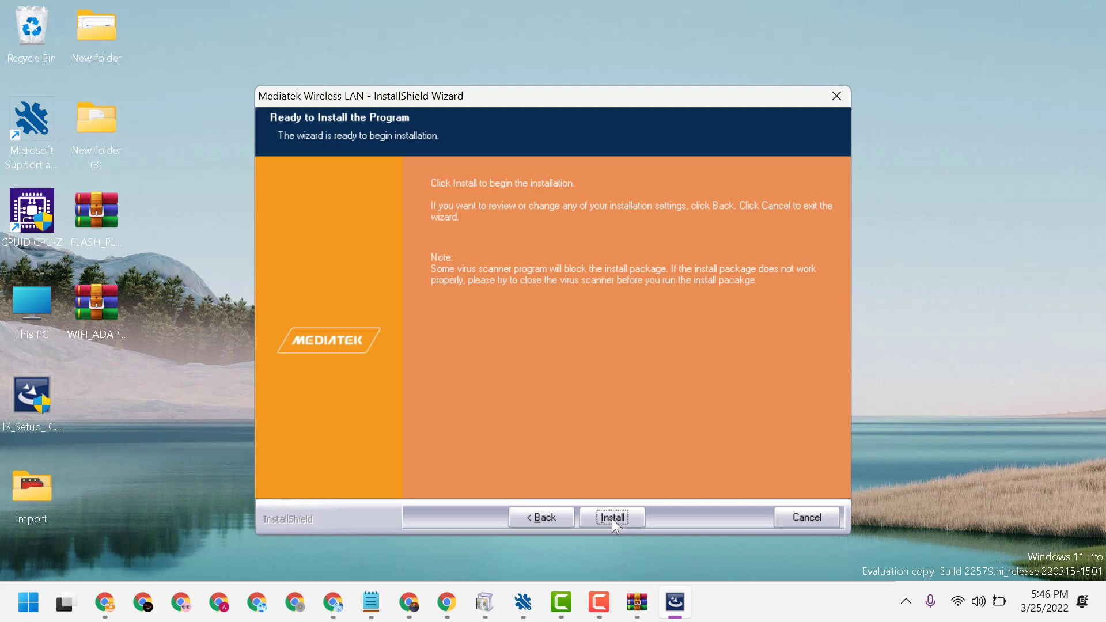
left_click(613, 519)
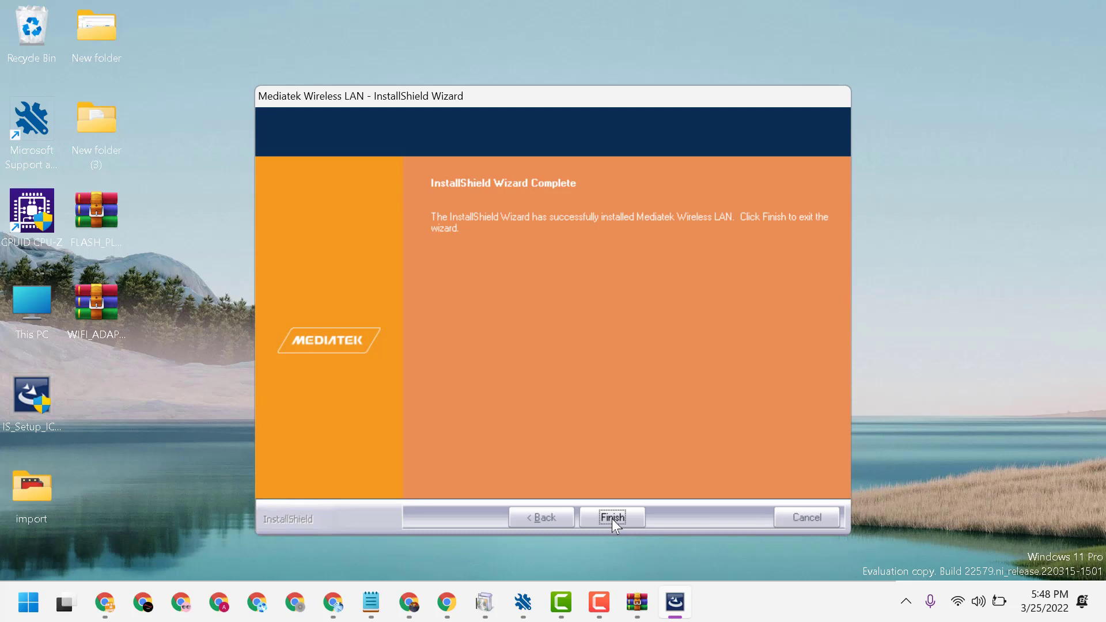
left_click(612, 518)
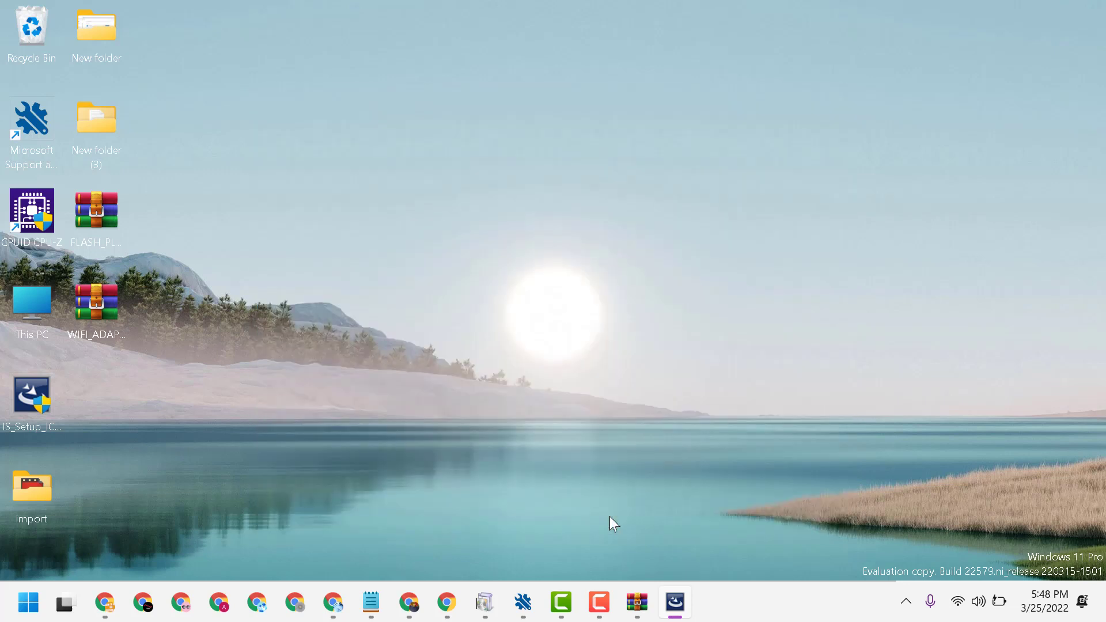